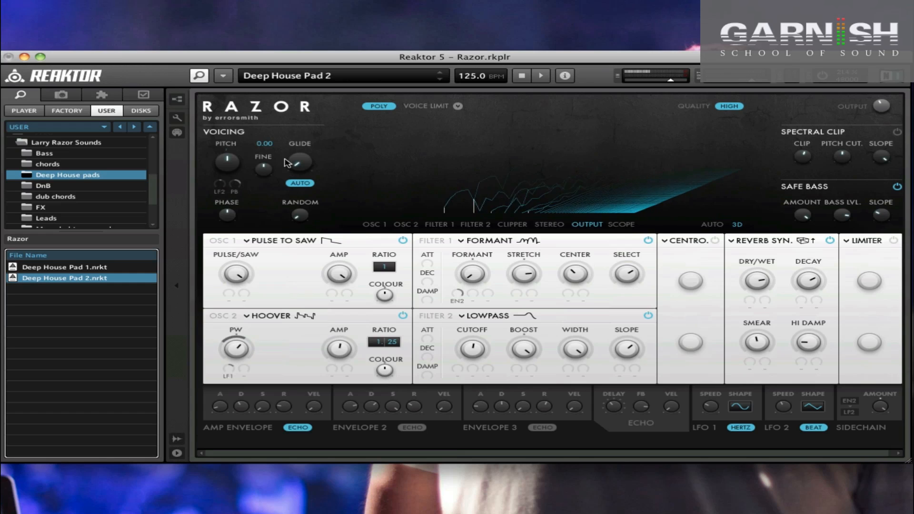
- Load the INIT preset from the Errorsmith bank
left_click(311, 79)
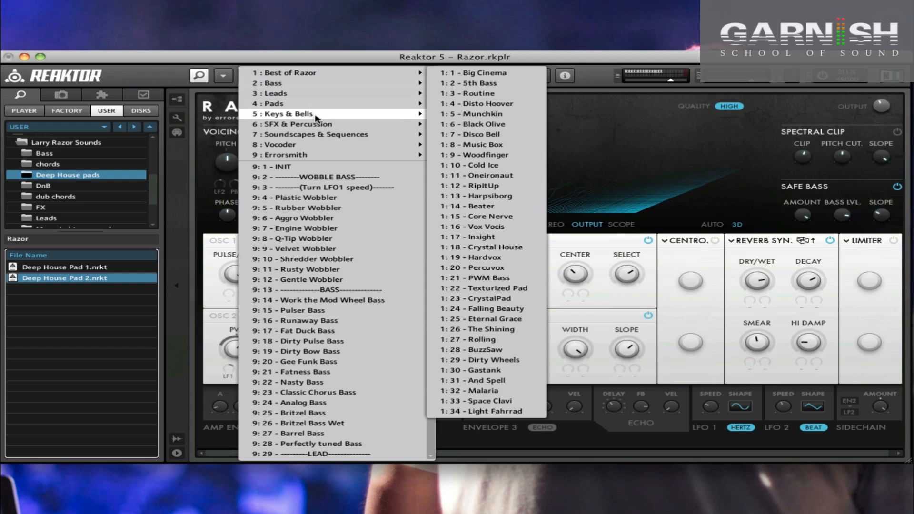
mouse_move(318, 156)
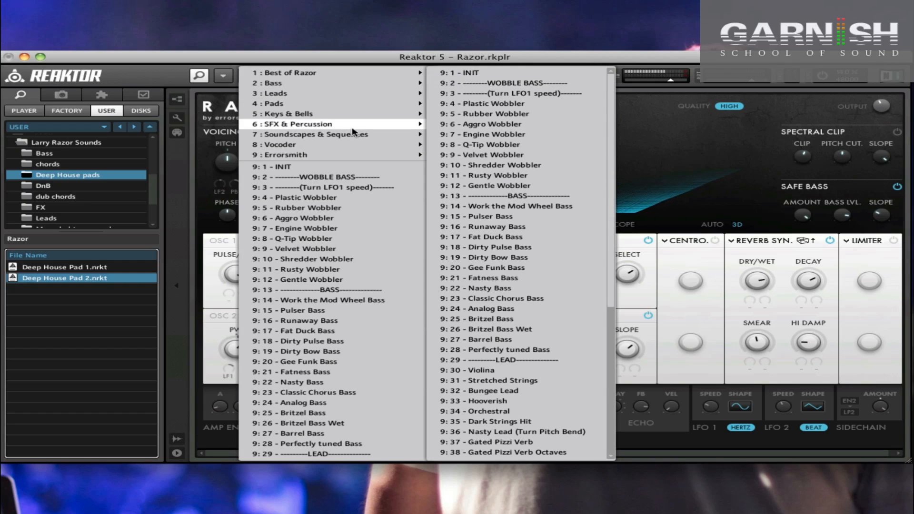
left_click(468, 75)
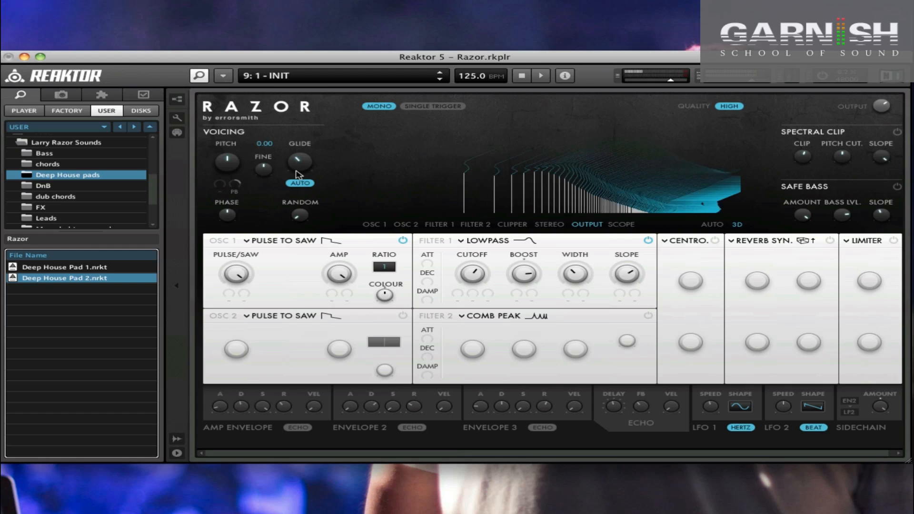
- Make the voicing polyphonic with glide fully down, and lower the output level to -18.5
left_click_drag(299, 174, 299, 164)
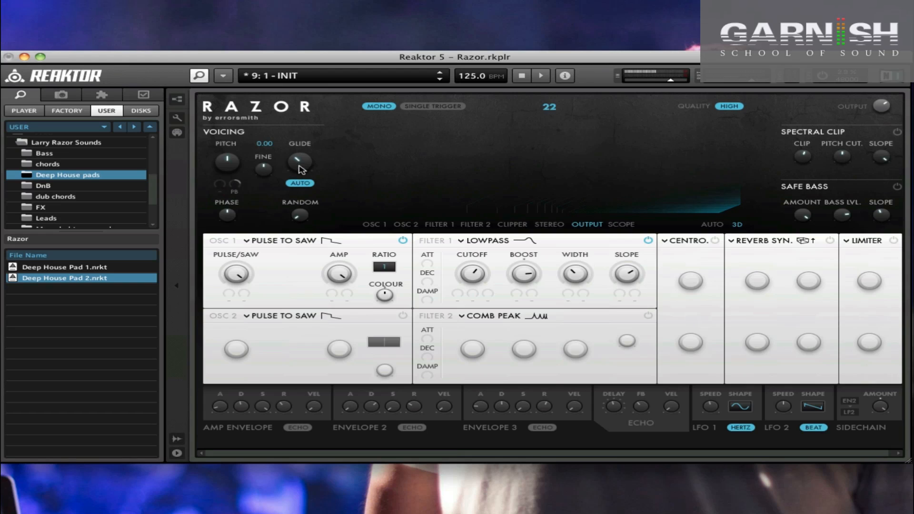
left_click(379, 106)
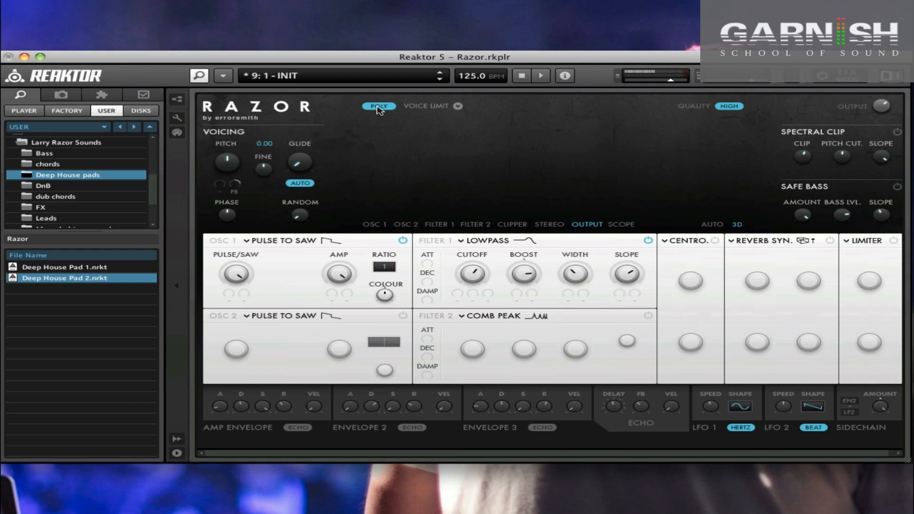
left_click_drag(881, 110, 883, 124)
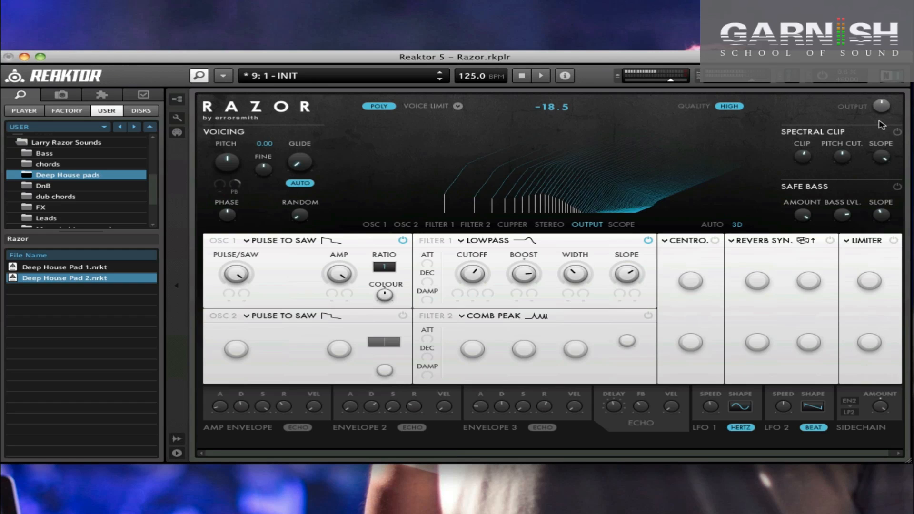
- Modulate the pitch slightly with LFO 2, and slow down LFO 2's speed
left_click(219, 191)
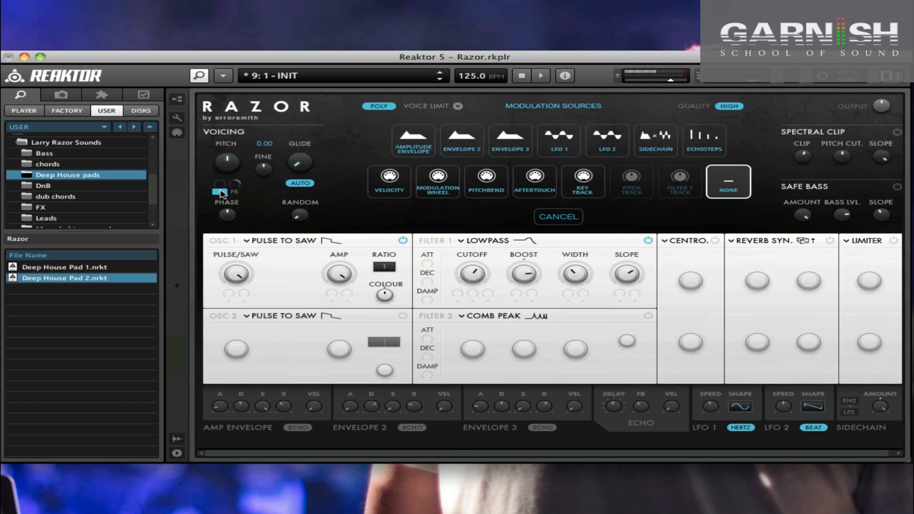
left_click(602, 139)
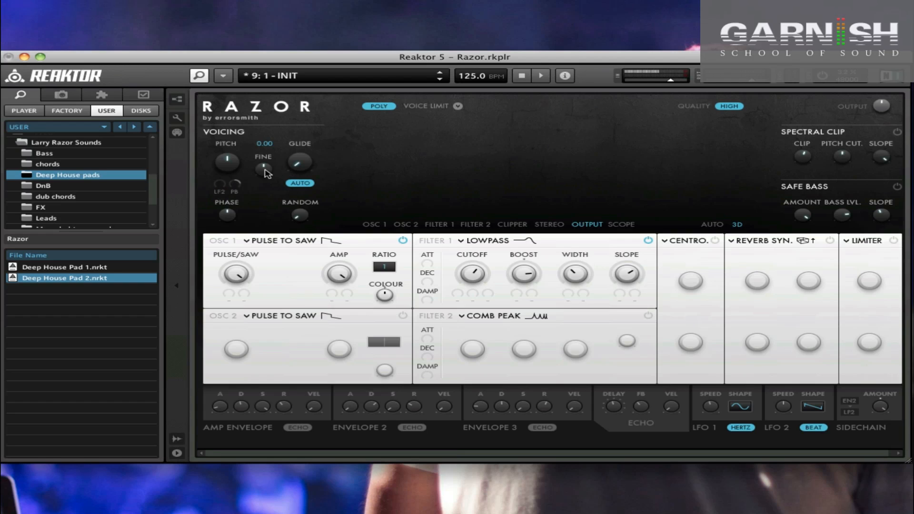
left_click_drag(220, 186, 220, 180)
left_click_drag(779, 407, 820, 419)
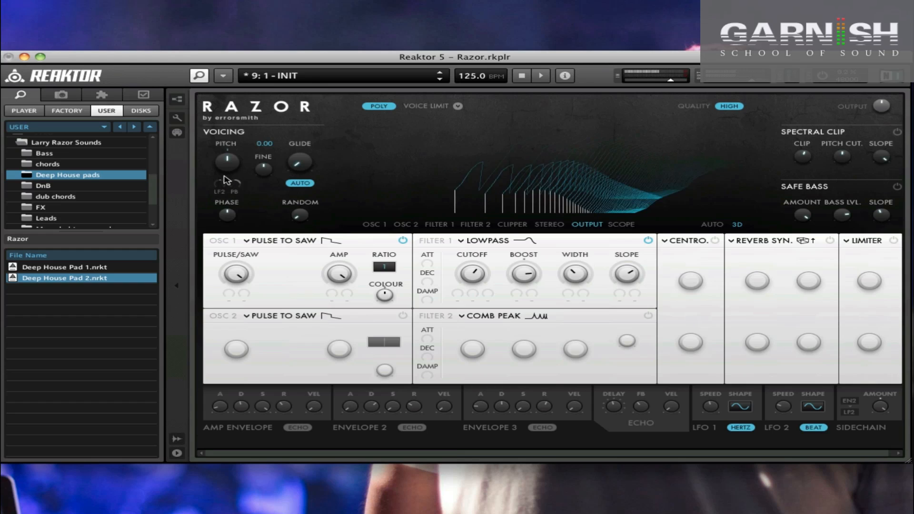
mouse_move(222, 184)
left_mouse_down()
mouse_move(222, 171)
mouse_move(225, 186)
left_mouse_up()
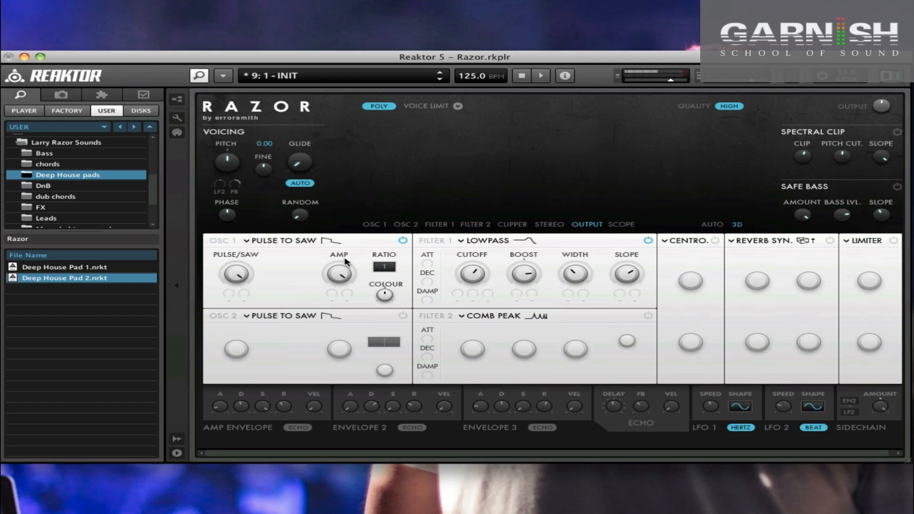
- Enable Oscillator 2 as Hoover Sync and set its pulse width to the middle
left_click(402, 316)
left_click(301, 316)
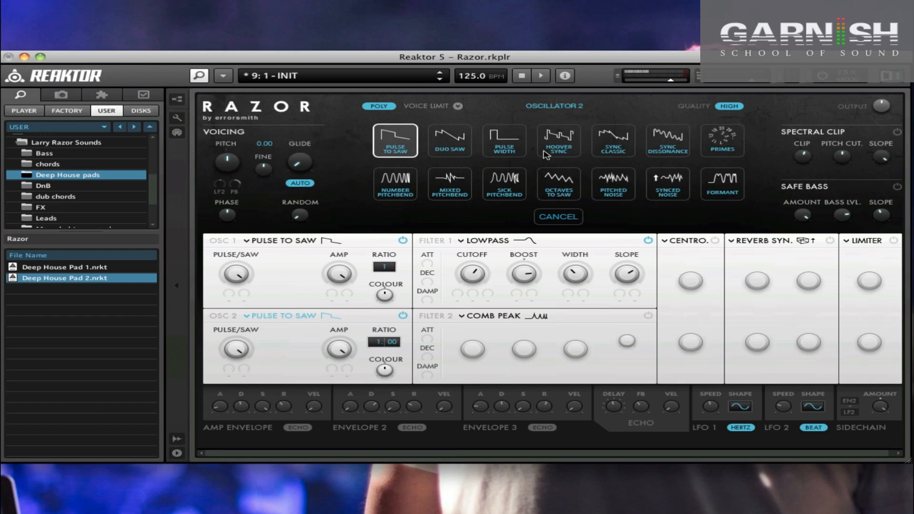
left_click(560, 147)
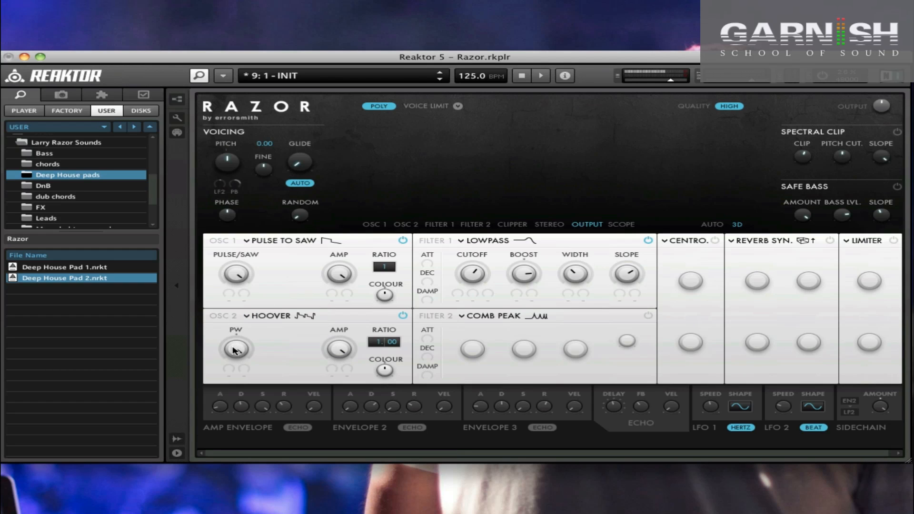
left_click_drag(233, 351, 230, 396)
- Modulate Oscillator 2's pulse width with LFO 1, and reduce LFO 1's speed
left_click(228, 376)
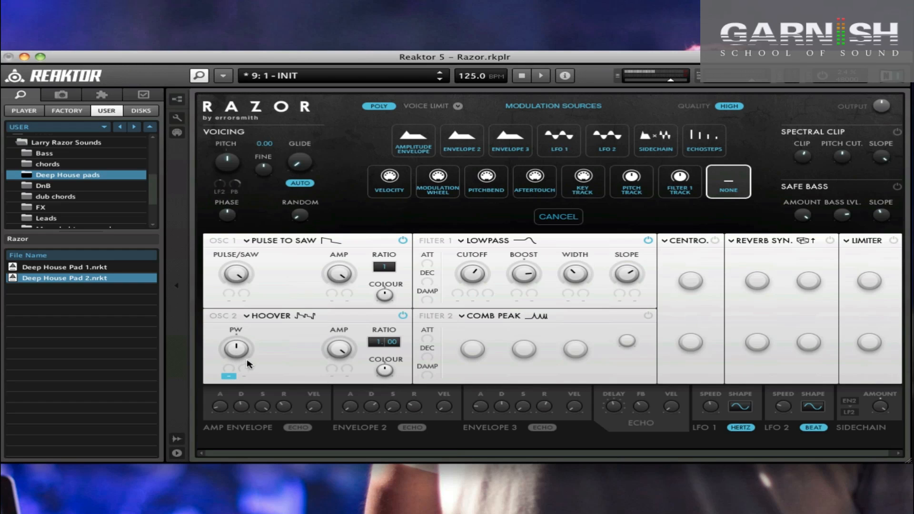
left_click(552, 141)
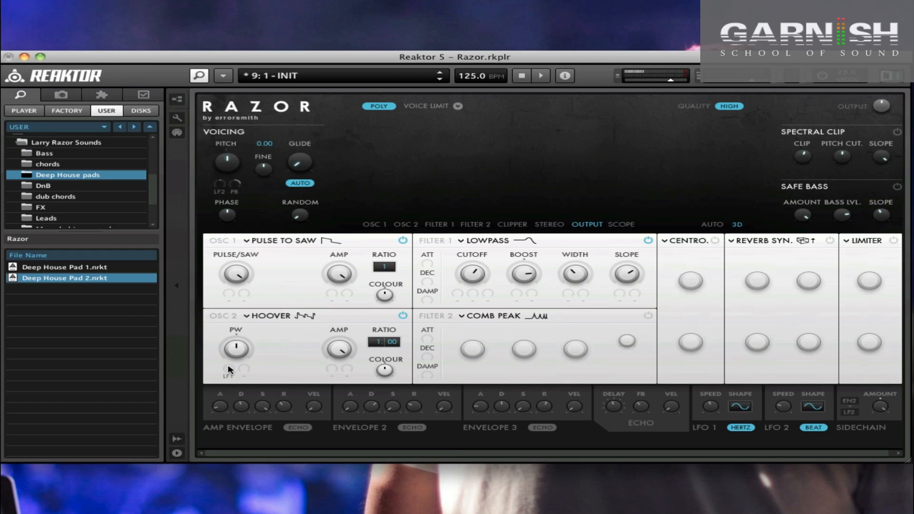
left_click_drag(229, 369, 320, 361)
left_click_drag(714, 409, 716, 433)
- Lower Oscillator 2's amp level and reduce the overall output level
left_click_drag(344, 351, 341, 379)
left_click_drag(883, 108, 887, 120)
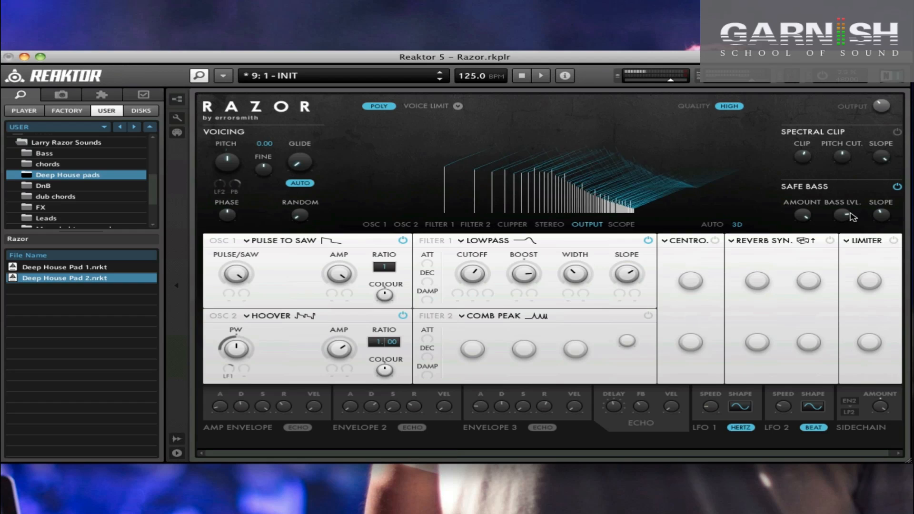
- Adjust the Safe Bass section's bass level, slope and amount
left_click_drag(851, 216, 881, 219)
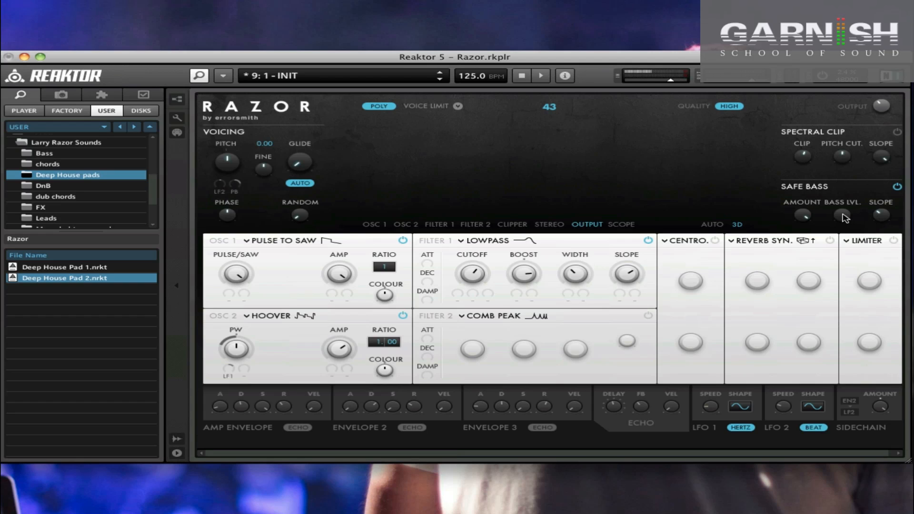
left_click_drag(842, 215, 808, 229)
- Shape the amp envelope by adjusting its sustain and decay
left_click_drag(264, 412, 257, 479)
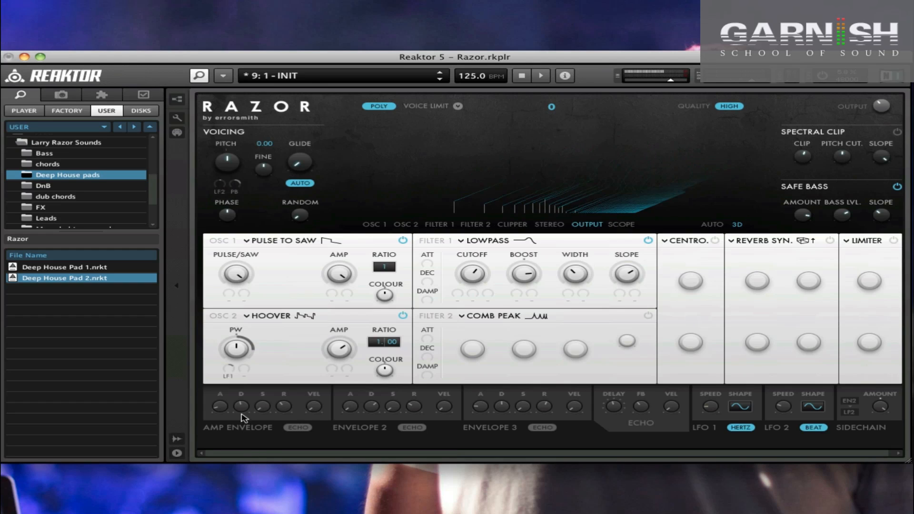
left_click_drag(240, 407, 240, 405)
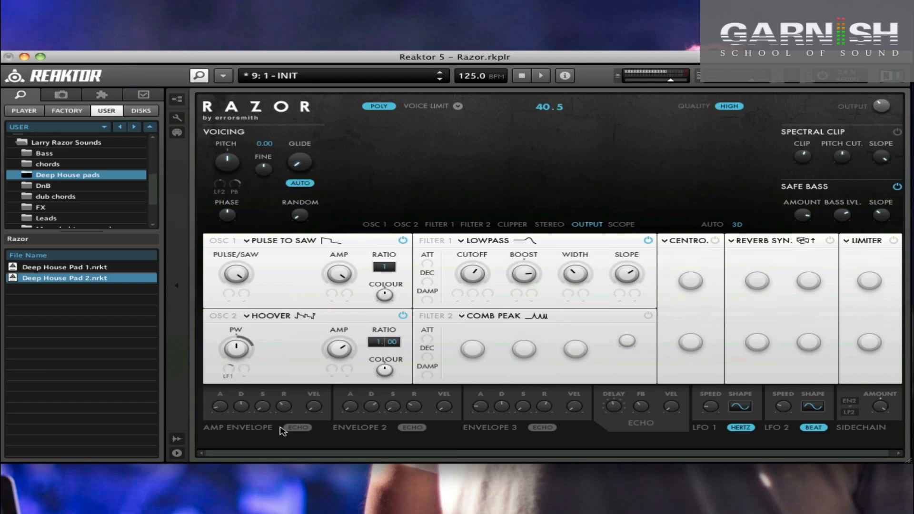
- Enable echo on the amp envelope and set the echo feedback to 3.9
left_click(299, 428)
mouse_move(643, 398)
left_click_drag(642, 393, 642, 384)
left_click_drag(637, 403, 608, 403)
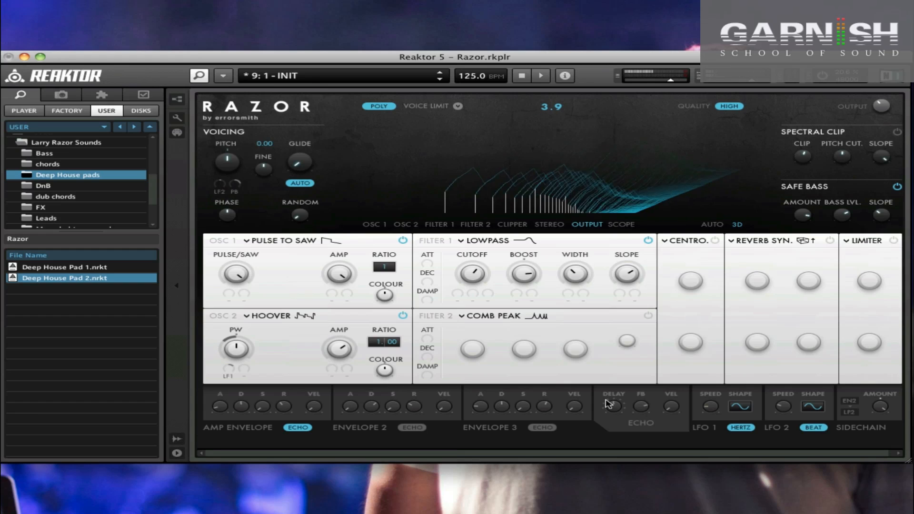
- Change Filter 1 to the Formant type and turn its formant amount down to minimum
left_click(497, 243)
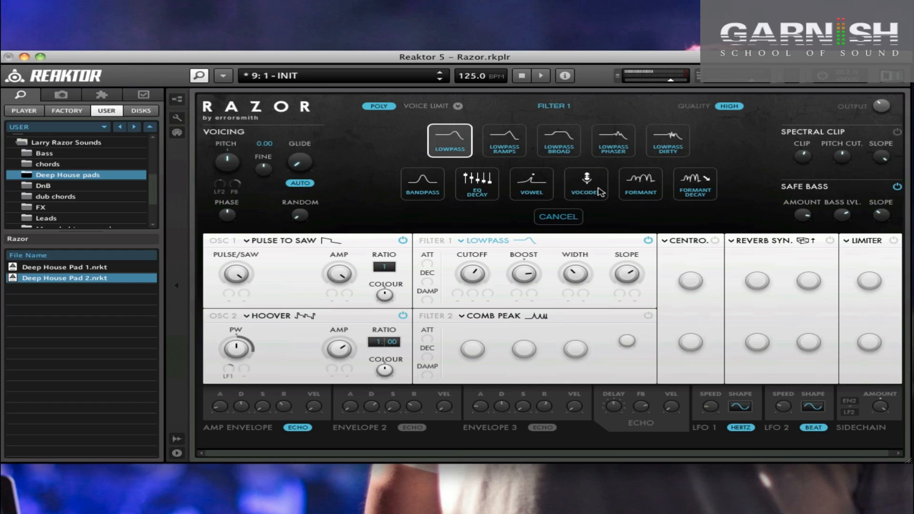
left_click(641, 185)
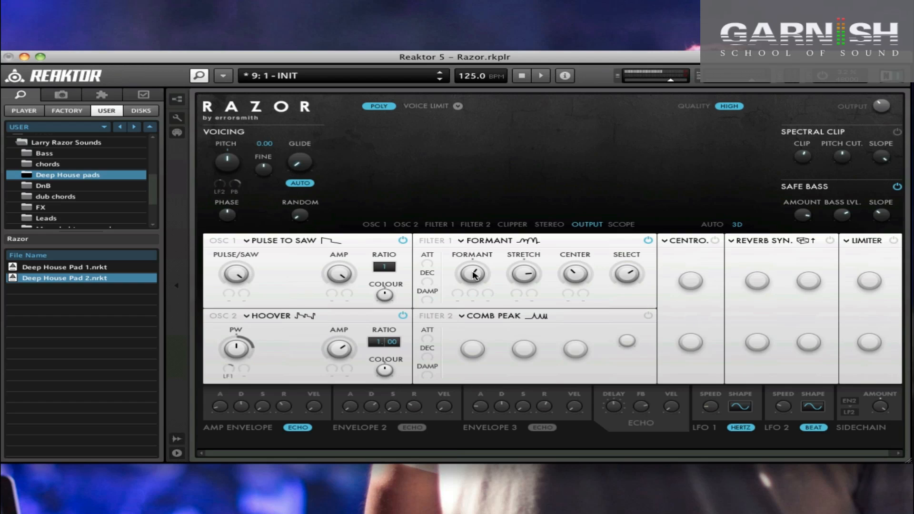
left_click_drag(474, 272, 481, 350)
- Assign Envelope 2 to Filter 1's formant control and raise the modulation amount
left_click(457, 300)
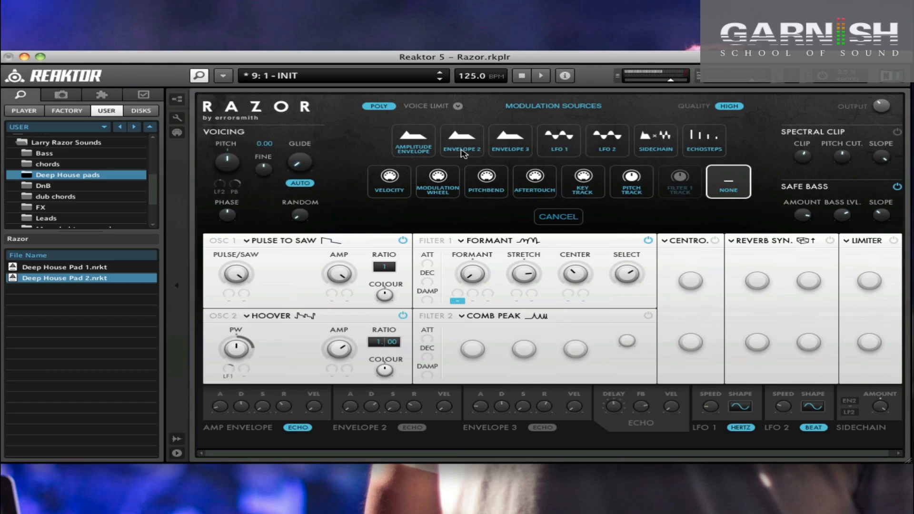
left_click(462, 150)
left_click(458, 294)
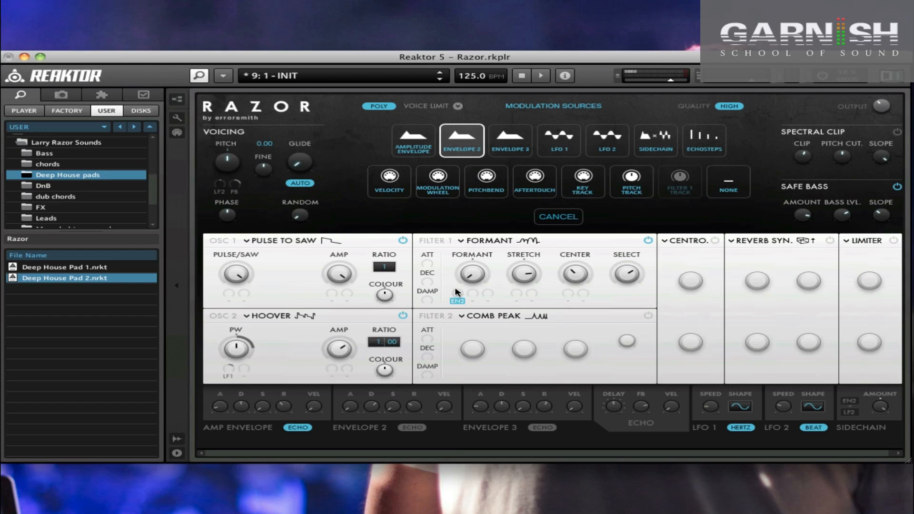
left_click_drag(455, 276, 454, 243)
left_click(563, 222)
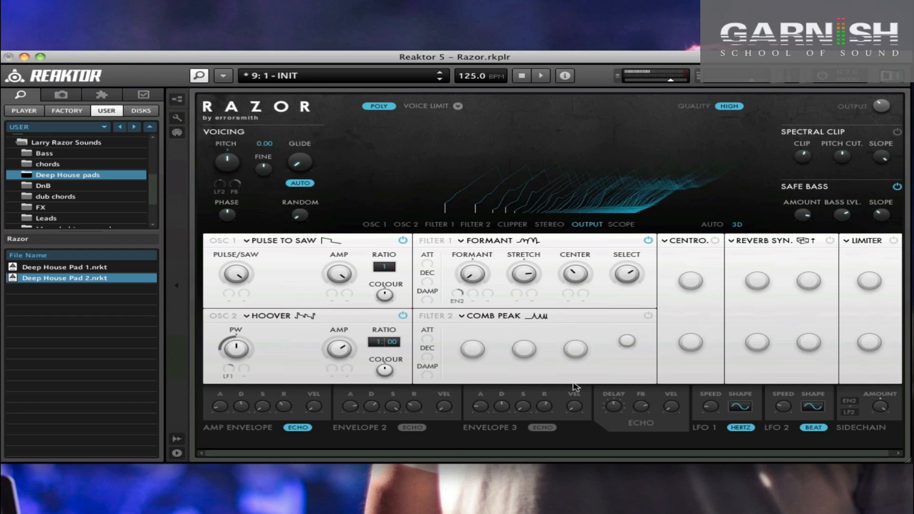
- Reduce the echo feedback to 0.6
left_click_drag(638, 409, 638, 416)
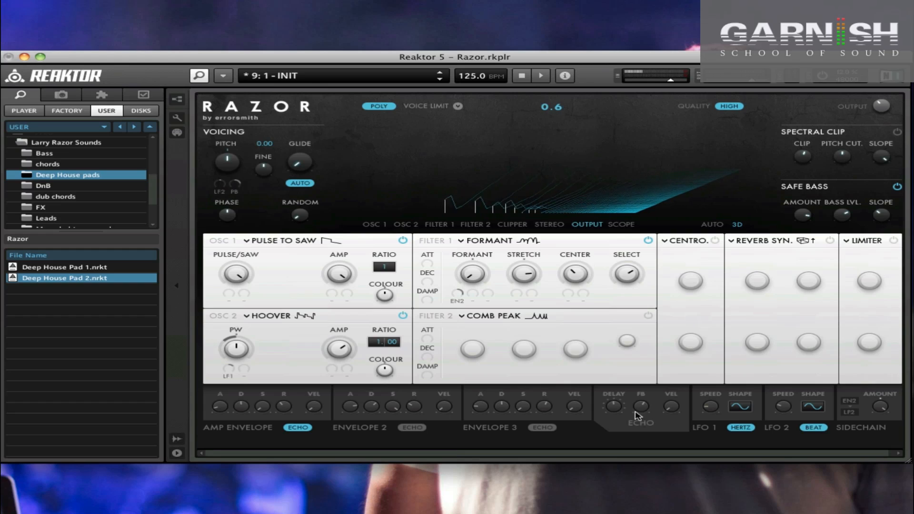
- Enable Filter 2 as a Lowpass, then raise its cutoff to 78 and bring it back down
left_click(648, 316)
left_click(516, 319)
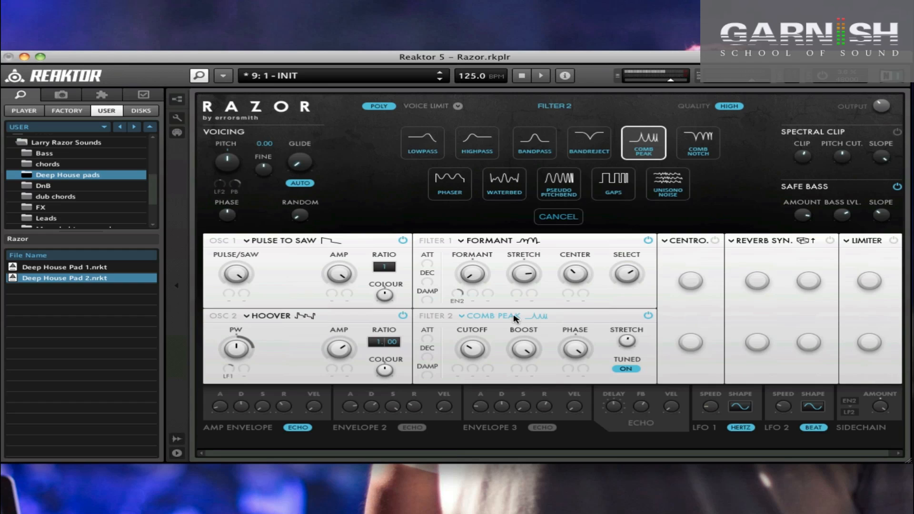
left_click(429, 148)
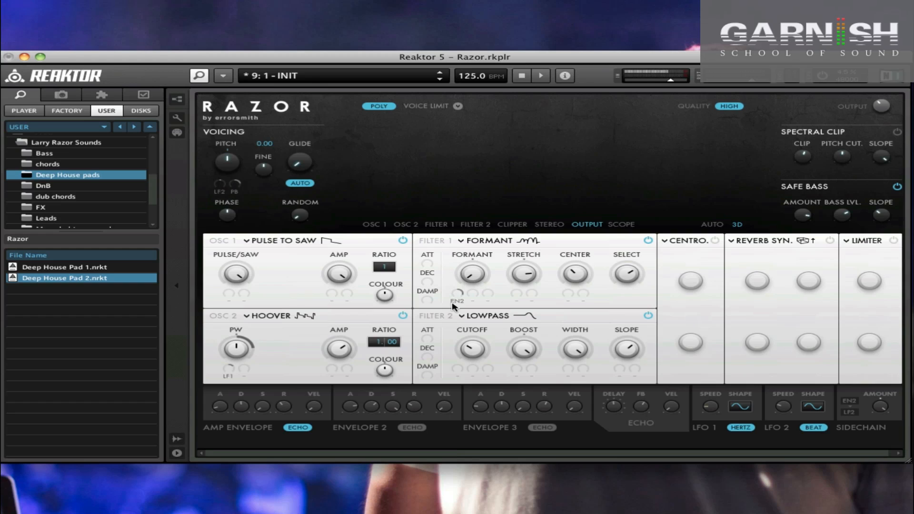
mouse_move(469, 349)
left_click_drag(473, 350, 477, 345)
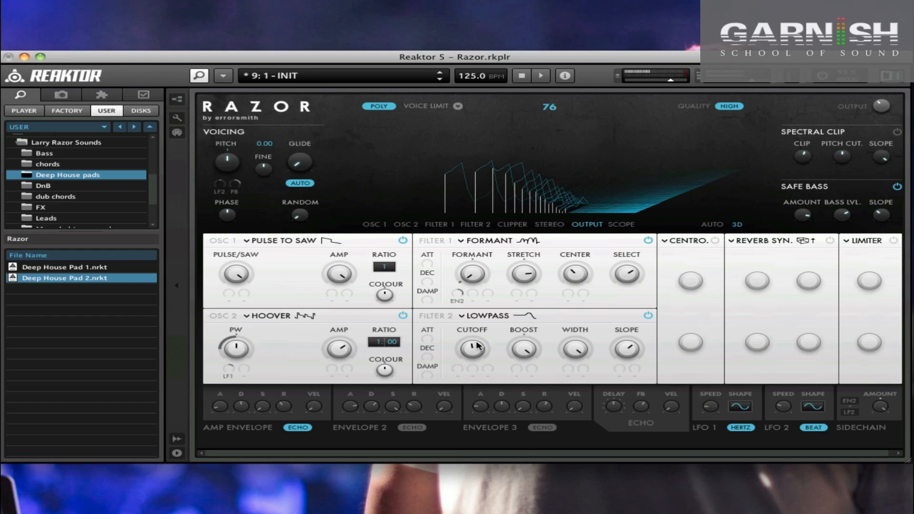
mouse_move(476, 346)
left_mouse_down()
mouse_move(474, 334)
mouse_move(474, 343)
left_mouse_up()
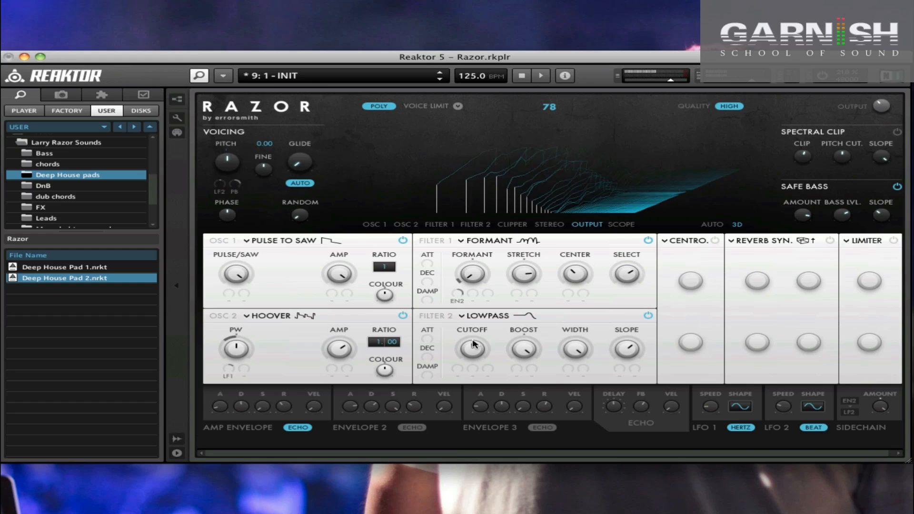
left_click_drag(474, 343, 474, 357)
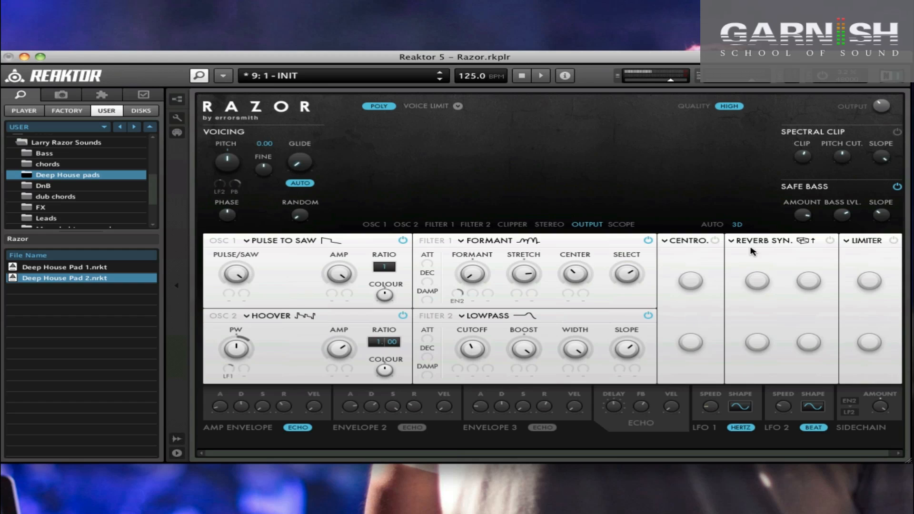
- Enable the synthesized reverb and sweep Filter 2's cutoff down and back up
left_click(830, 241)
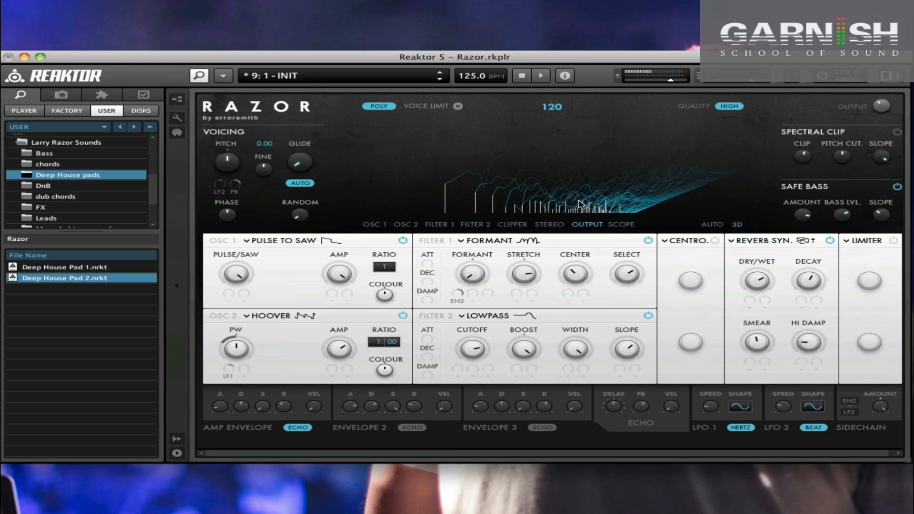
left_click_drag(482, 356, 479, 379)
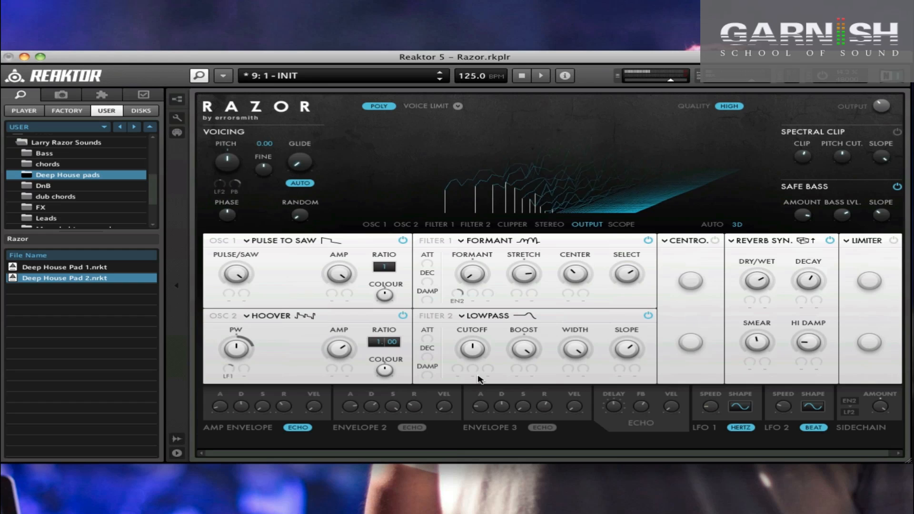
left_click_drag(476, 357, 476, 328)
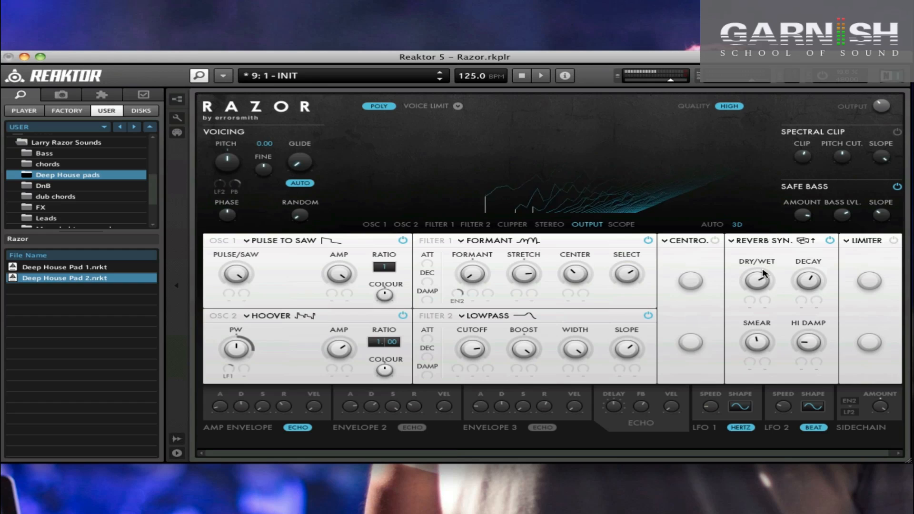
- Adjust the reverb's dry/wet mix and increase its decay to 78
left_click_drag(809, 285, 811, 268)
left_click_drag(752, 279, 754, 276)
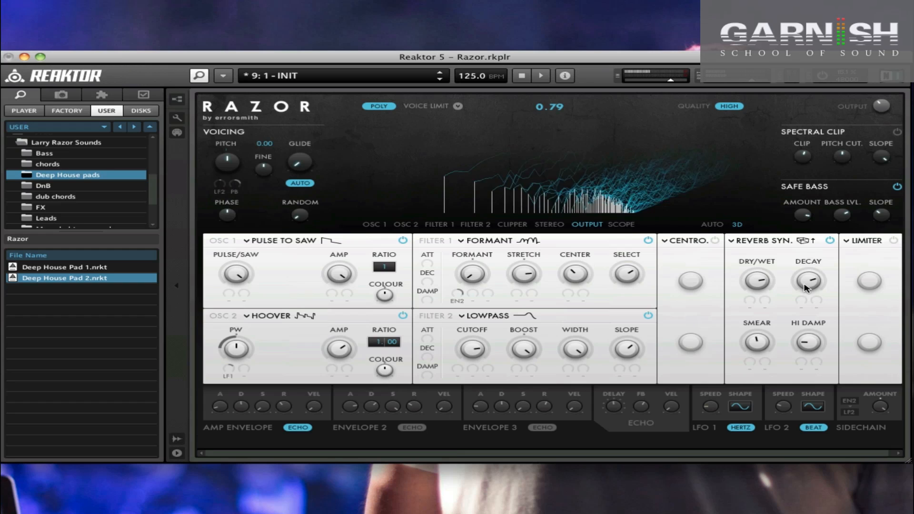
left_click_drag(805, 287, 807, 285)
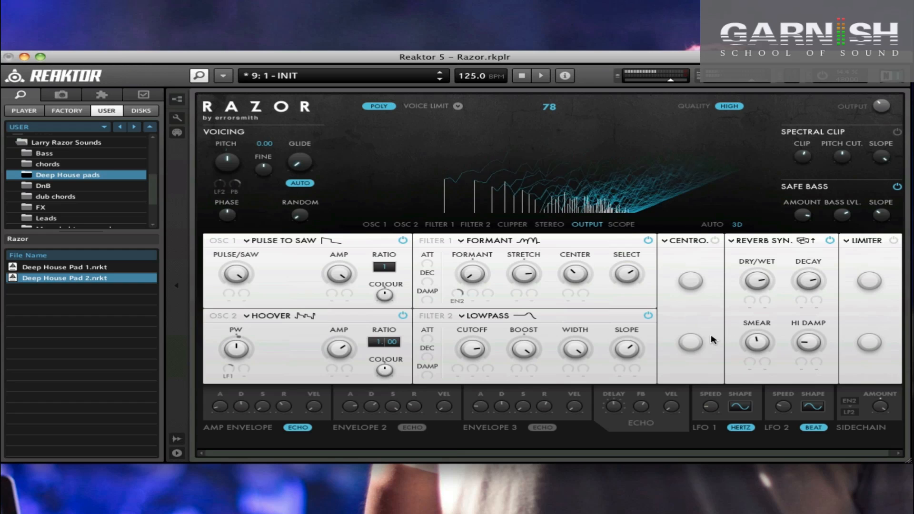
- Sweep Filter 2's cutoff down to 63 and back up to 84 and beyond, trimming the output level to -19.5
left_click_drag(472, 347, 471, 384)
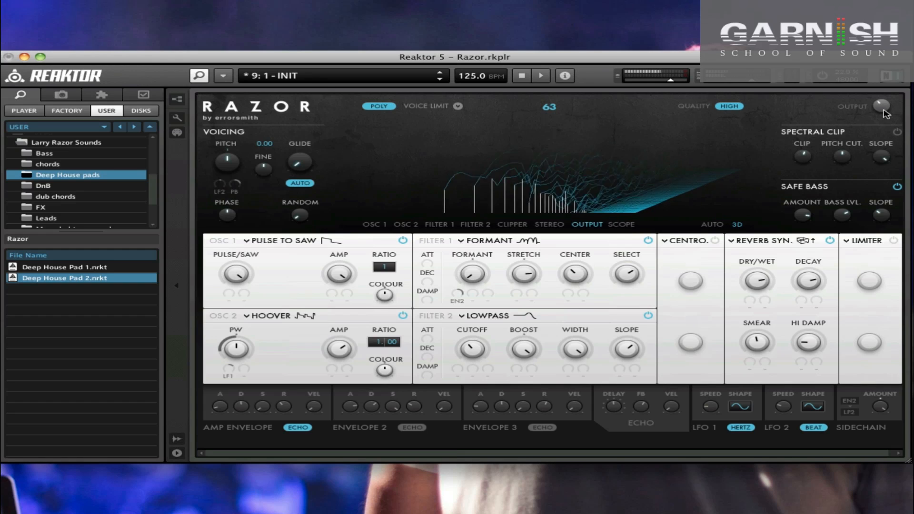
left_click_drag(889, 114, 880, 103)
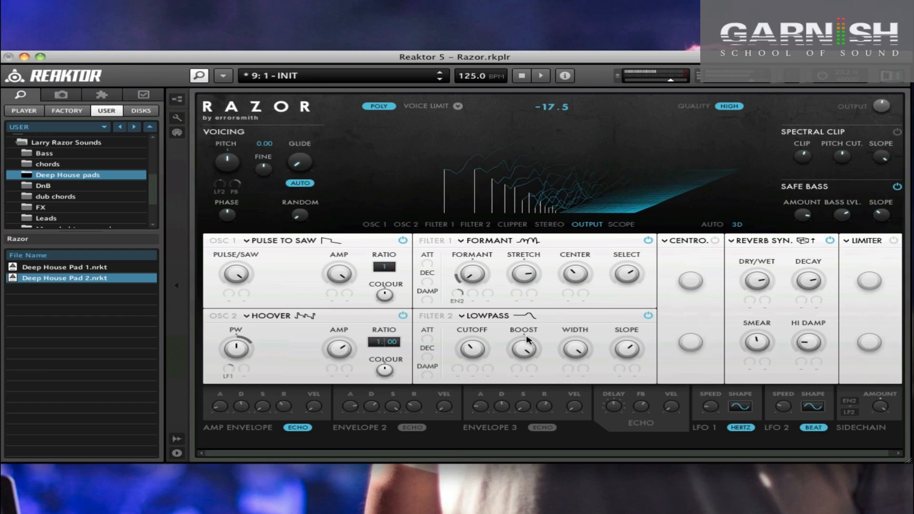
left_click_drag(480, 353, 474, 338)
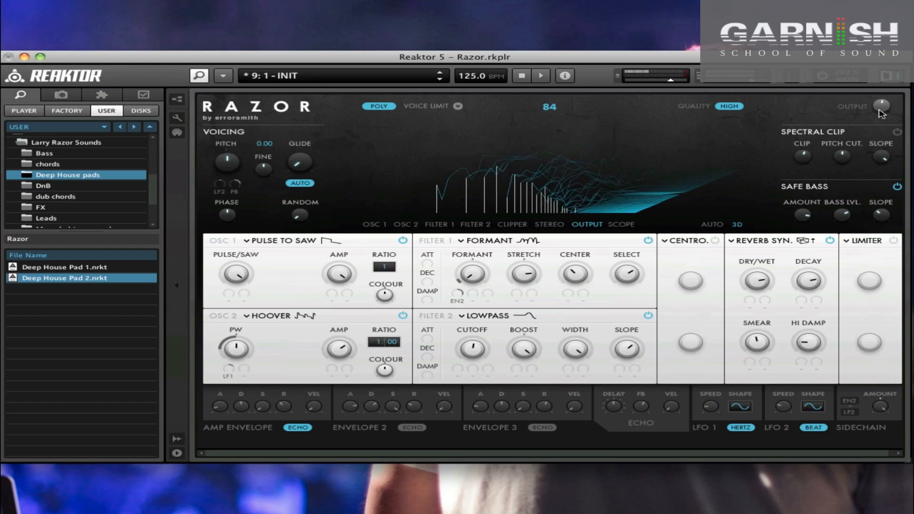
left_click_drag(880, 110, 880, 112)
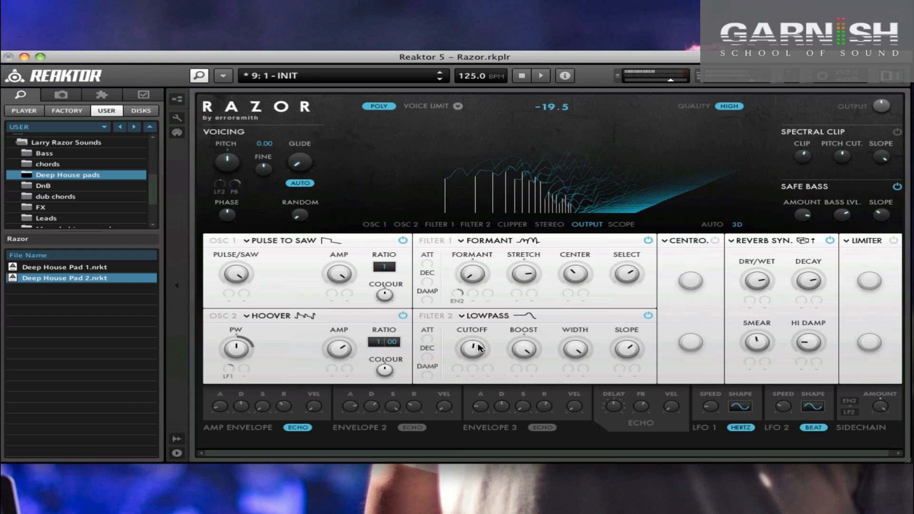
mouse_move(481, 349)
left_mouse_down()
mouse_move(475, 358)
mouse_move(475, 339)
left_mouse_up()
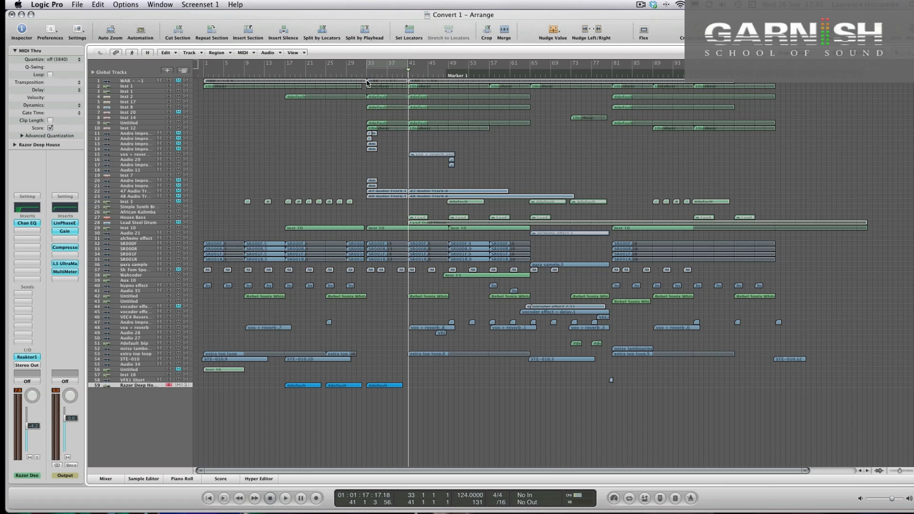
- In Logic Pro, play the arrangement from about bar 17, where the Razor pad regions begin, and stop playback
double_click(283, 76)
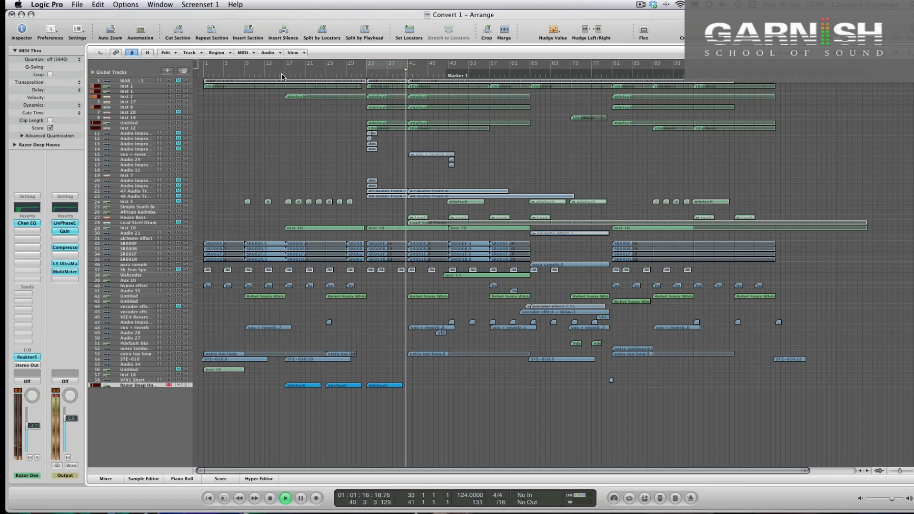
key("space")
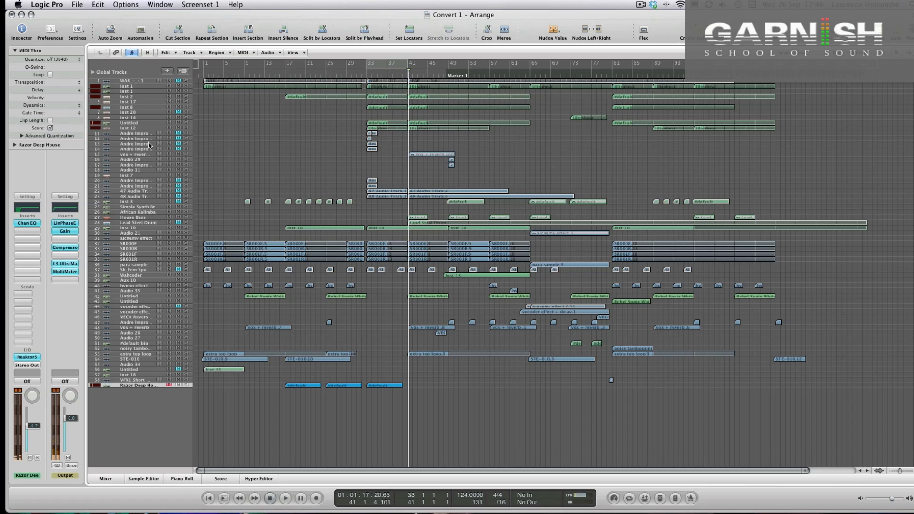